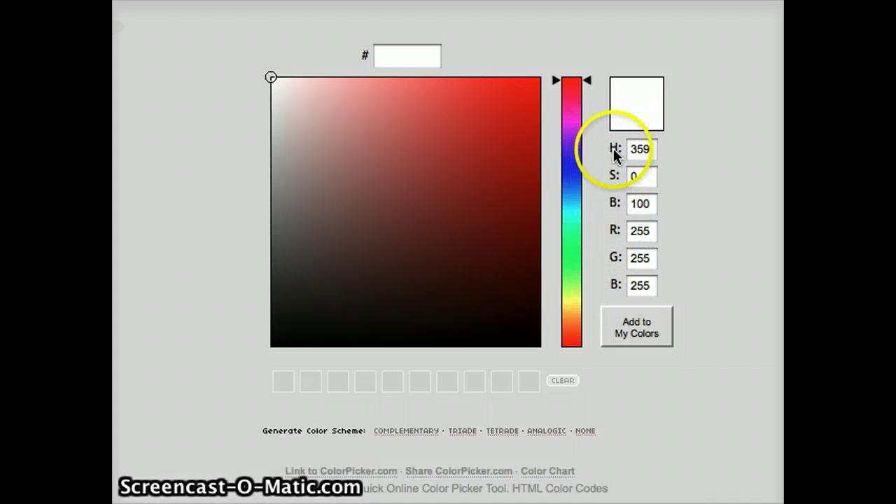
Try several red hues on the hue slider, settling at a hue of about 352.
{"action": "left_click", "coordinate": [588, 89]}
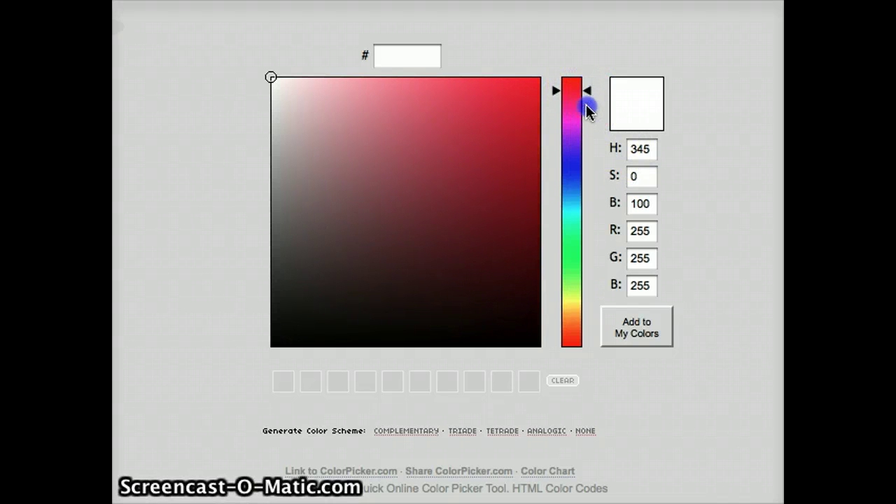
{"action": "mouse_move", "coordinate": [587, 105]}
{"action": "left_mouse_down"}
{"action": "mouse_move", "coordinate": [586, 336]}
{"action": "mouse_move", "coordinate": [584, 99]}
{"action": "left_mouse_up"}
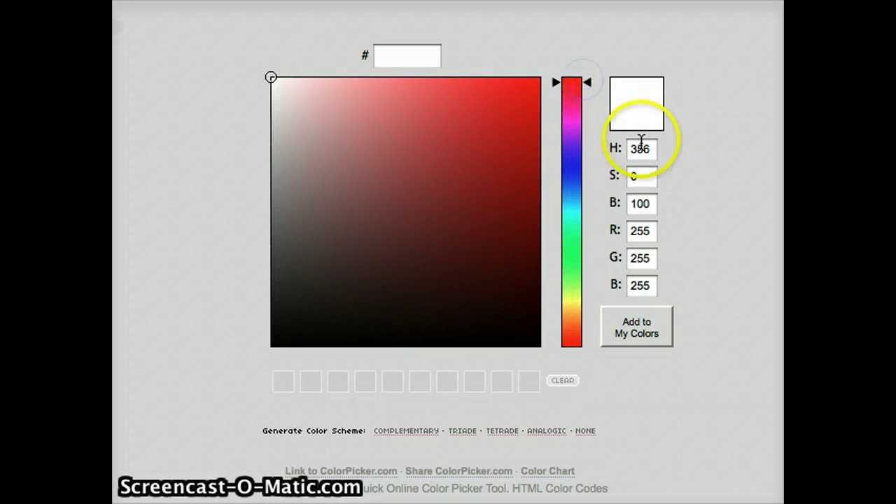
{"action": "left_click", "coordinate": [590, 87]}
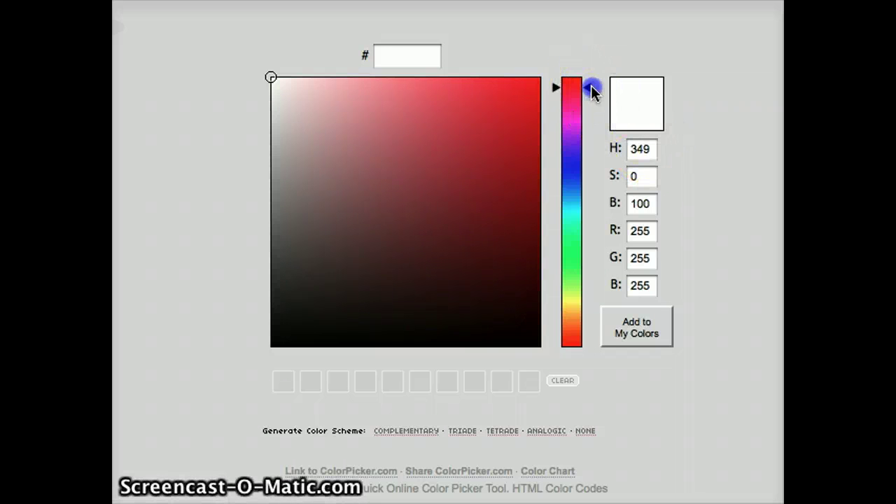
{"action": "mouse_move", "coordinate": [591, 91]}
{"action": "left_mouse_down"}
{"action": "mouse_move", "coordinate": [602, 348]}
{"action": "mouse_move", "coordinate": [592, 344]}
{"action": "mouse_move", "coordinate": [589, 91]}
{"action": "left_mouse_up"}
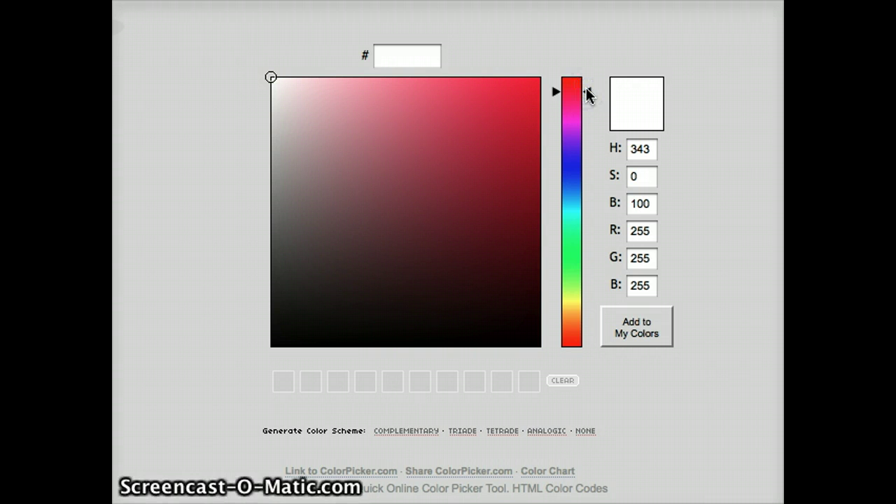
{"action": "mouse_move", "coordinate": [587, 108]}
{"action": "left_mouse_down"}
{"action": "mouse_move", "coordinate": [587, 333]}
{"action": "mouse_move", "coordinate": [588, 97]}
{"action": "left_mouse_up"}
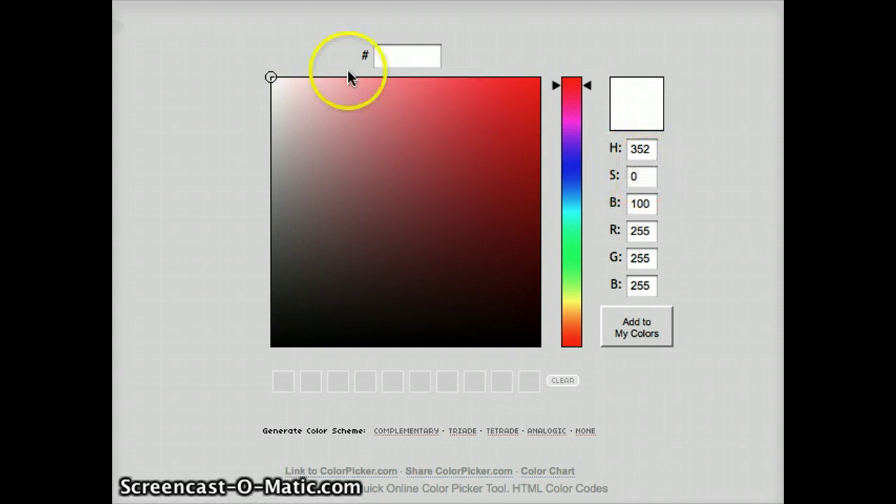
Pick various shades of red in the colour field, ending at a dull dark red with about 48 saturation and 46 brightness.
{"action": "mouse_move", "coordinate": [270, 79]}
{"action": "left_mouse_down"}
{"action": "mouse_move", "coordinate": [442, 76]}
{"action": "mouse_move", "coordinate": [535, 88]}
{"action": "mouse_move", "coordinate": [272, 92]}
{"action": "mouse_move", "coordinate": [541, 88]}
{"action": "left_mouse_up"}
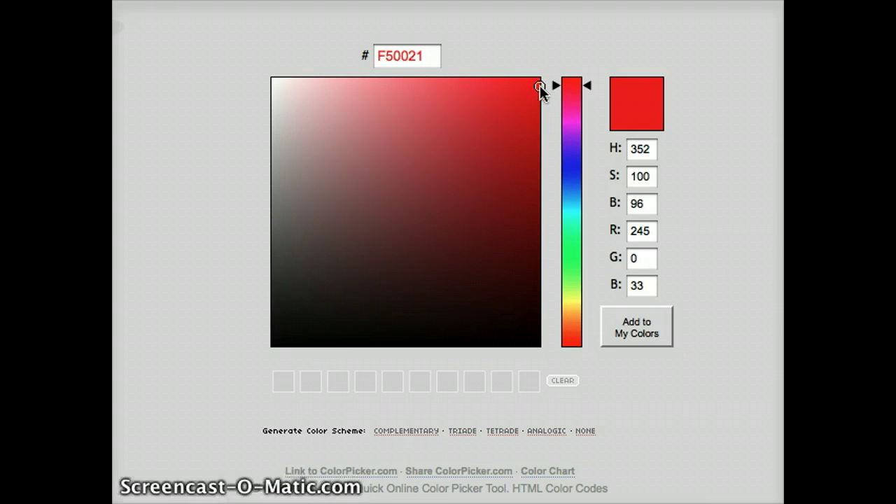
{"action": "mouse_move", "coordinate": [540, 86]}
{"action": "left_mouse_down"}
{"action": "mouse_move", "coordinate": [329, 91]}
{"action": "mouse_move", "coordinate": [277, 82]}
{"action": "mouse_move", "coordinate": [266, 154]}
{"action": "mouse_move", "coordinate": [280, 320]}
{"action": "mouse_move", "coordinate": [282, 240]}
{"action": "left_mouse_up"}
{"action": "mouse_move", "coordinate": [284, 184]}
{"action": "left_mouse_down"}
{"action": "mouse_move", "coordinate": [280, 112]}
{"action": "mouse_move", "coordinate": [284, 352]}
{"action": "mouse_move", "coordinate": [270, 347]}
{"action": "mouse_move", "coordinate": [268, 231]}
{"action": "mouse_move", "coordinate": [283, 57]}
{"action": "mouse_move", "coordinate": [278, 83]}
{"action": "mouse_move", "coordinate": [389, 171]}
{"action": "left_mouse_up"}
{"action": "mouse_move", "coordinate": [426, 194]}
{"action": "left_mouse_down"}
{"action": "mouse_move", "coordinate": [481, 236]}
{"action": "mouse_move", "coordinate": [364, 184]}
{"action": "mouse_move", "coordinate": [368, 192]}
{"action": "mouse_move", "coordinate": [418, 170]}
{"action": "mouse_move", "coordinate": [378, 180]}
{"action": "mouse_move", "coordinate": [408, 224]}
{"action": "mouse_move", "coordinate": [464, 212]}
{"action": "mouse_move", "coordinate": [460, 242]}
{"action": "mouse_move", "coordinate": [409, 238]}
{"action": "left_mouse_up"}
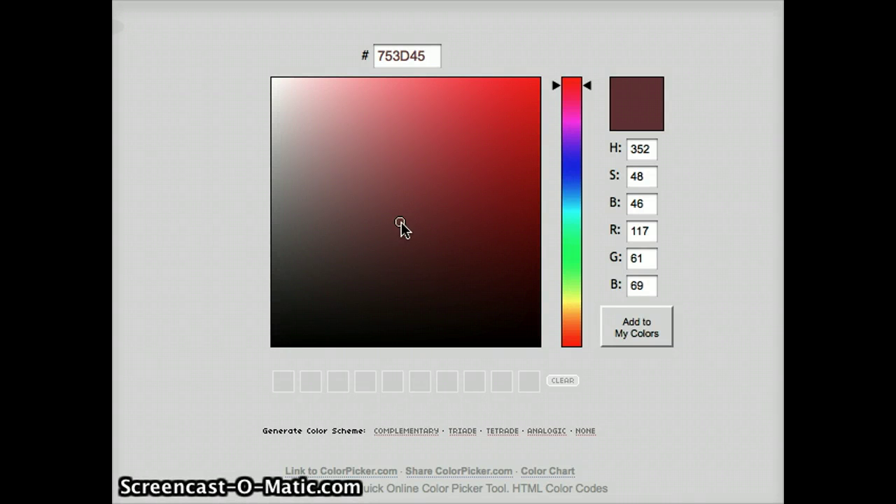
Set the red (R) value first to 0 and finally to 255.
{"action": "left_click", "coordinate": [634, 229]}
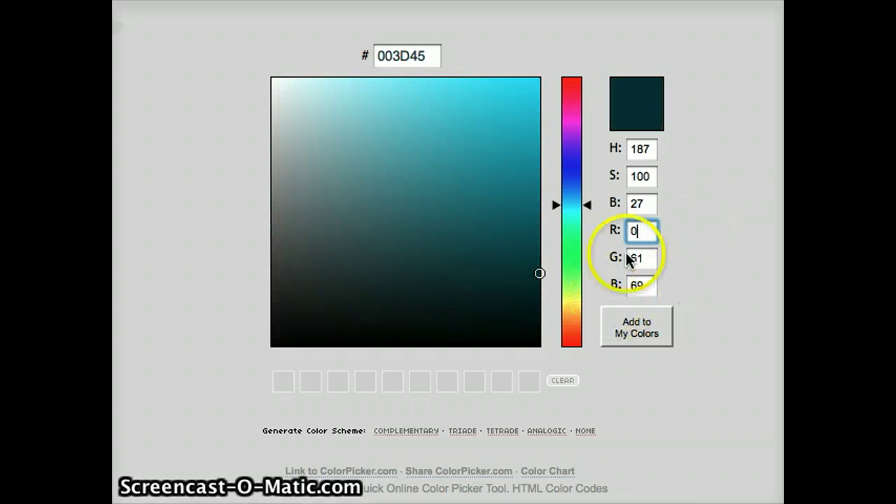
{"action": "left_click", "coordinate": [630, 231]}
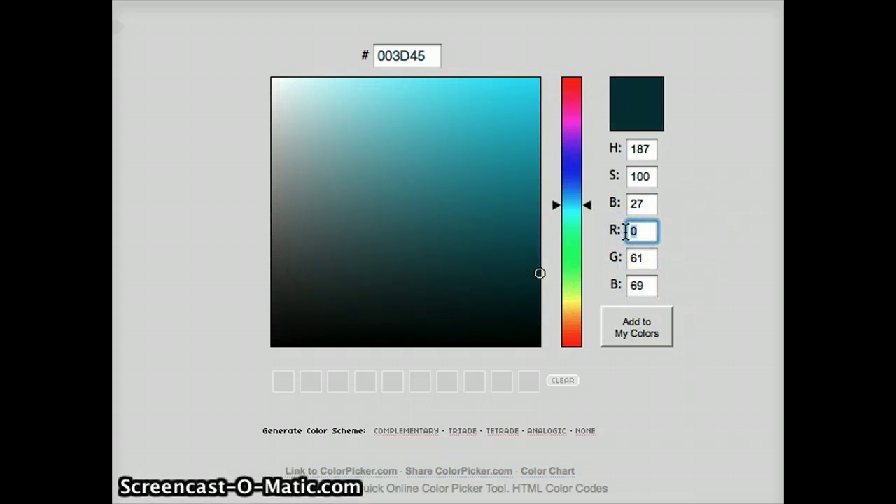
{"action": "left_click", "coordinate": [703, 251]}
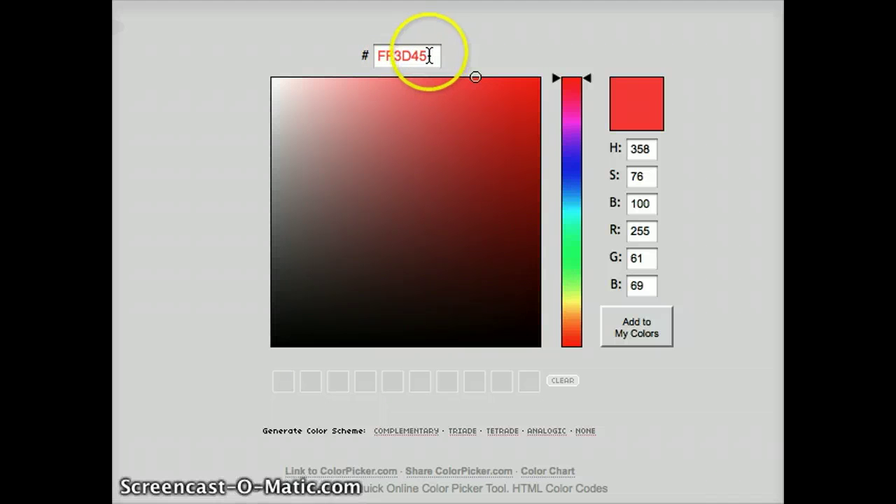
Highlight the red, green and blue digit pairs of the hex code one after another to compare them with the RGB values.
{"action": "left_click", "coordinate": [379, 56]}
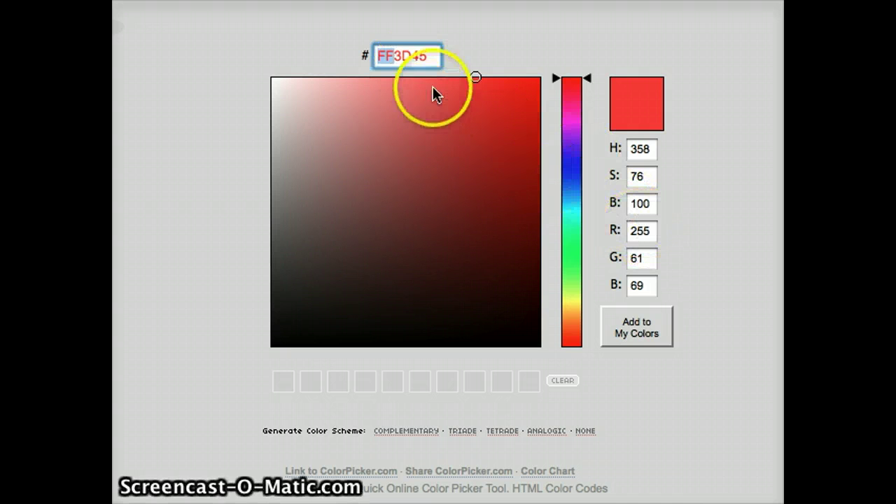
{"action": "left_click", "coordinate": [395, 54]}
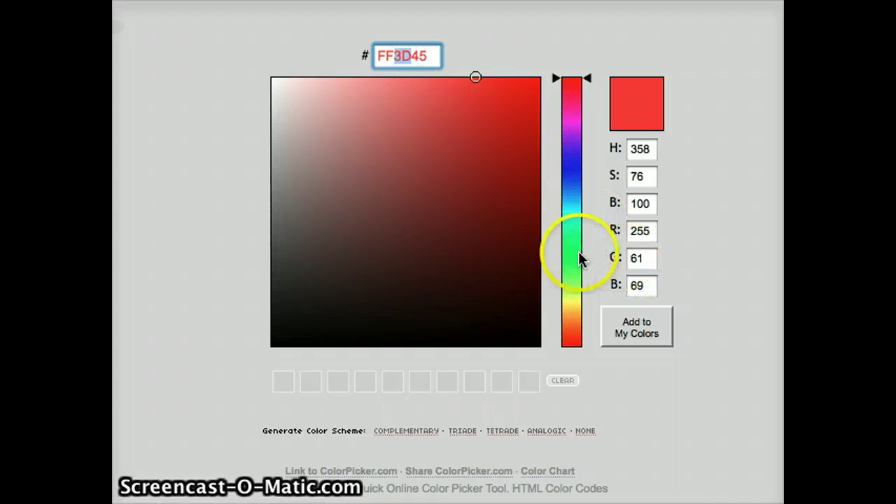
{"action": "left_click", "coordinate": [426, 56]}
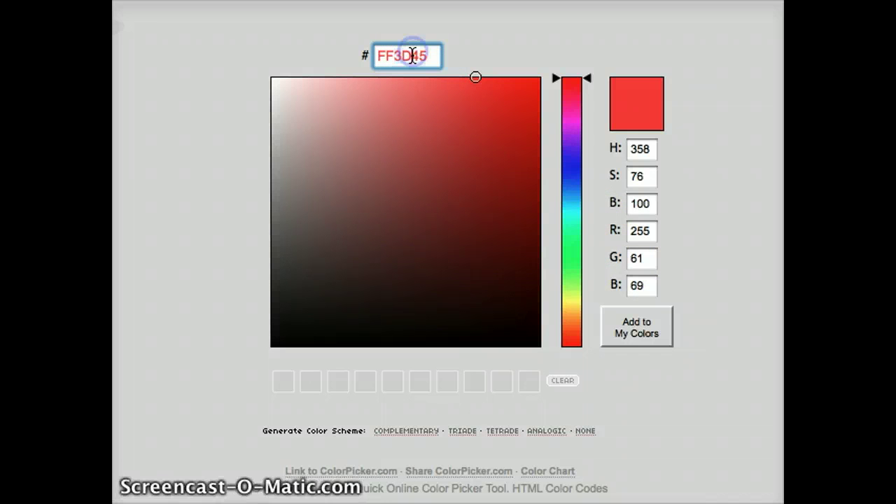
{"action": "left_click_drag", "start_coordinate": [426, 56], "coordinate": [412, 56]}
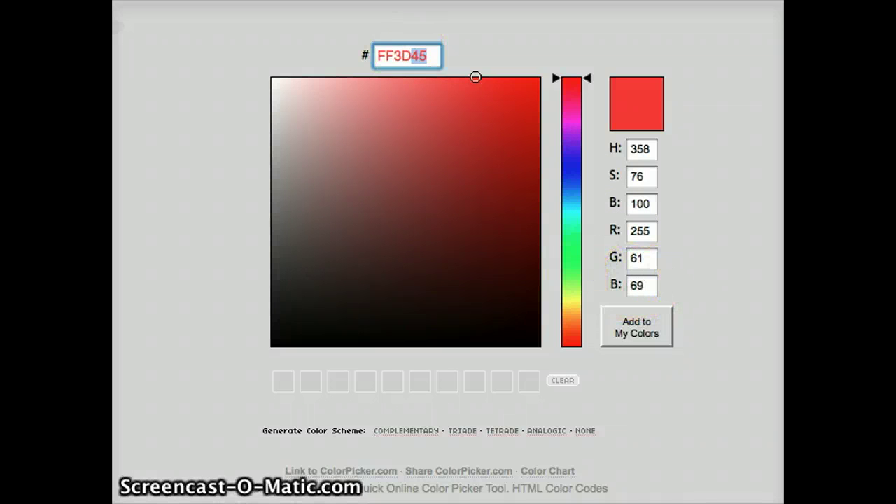
Replace the hex code with FF0000 to get pure red.
{"action": "left_click", "coordinate": [431, 56]}
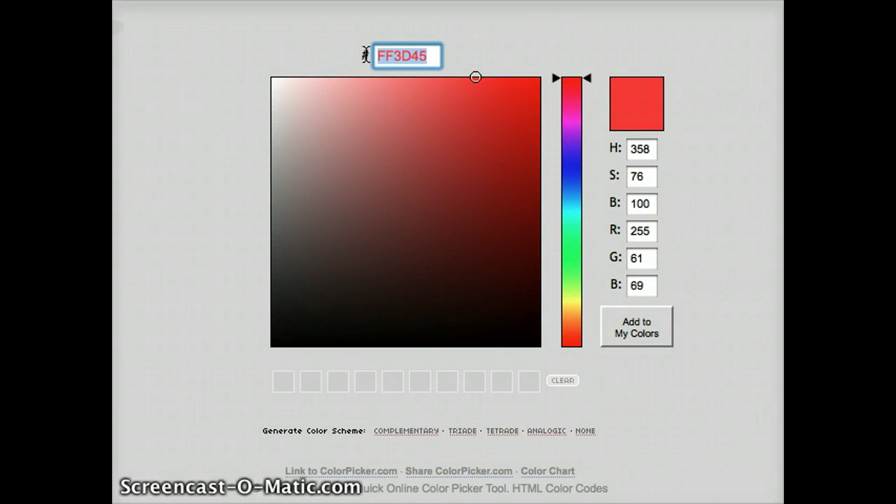
{"action": "type", "text": "0000"}
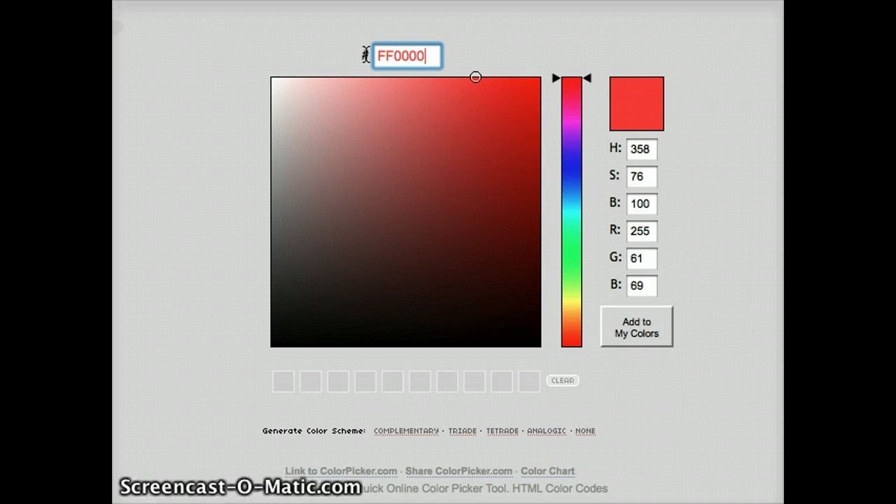
{"action": "left_click", "coordinate": [411, 65]}
{"action": "key", "text": "Return"}
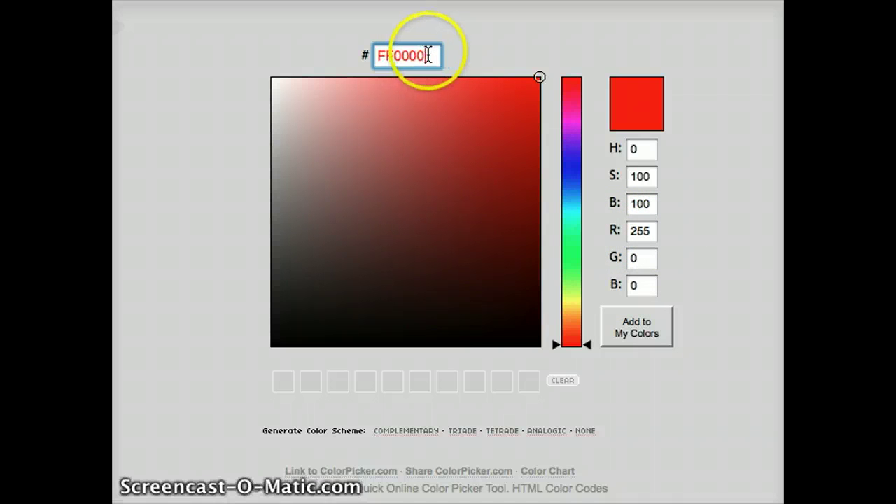
Replace the hex code with 00FF00 to get pure green.
{"action": "left_click_drag", "start_coordinate": [429, 58], "coordinate": [383, 55]}
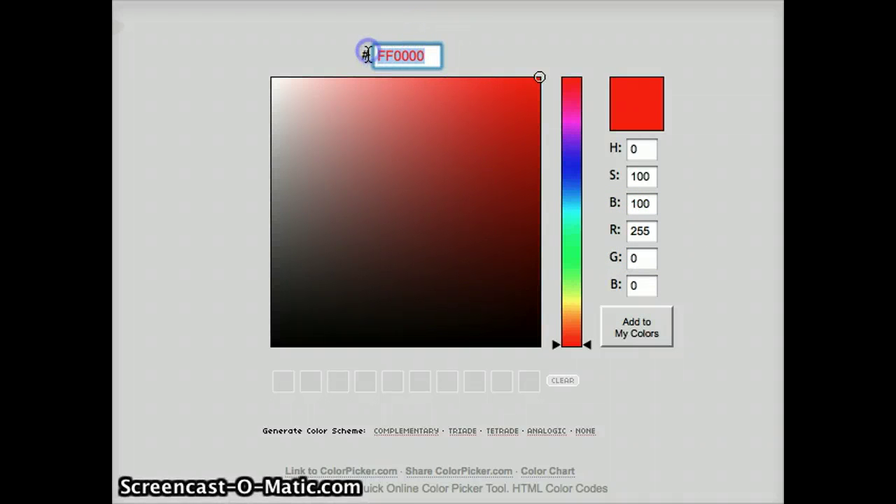
{"action": "type", "text": "00"}
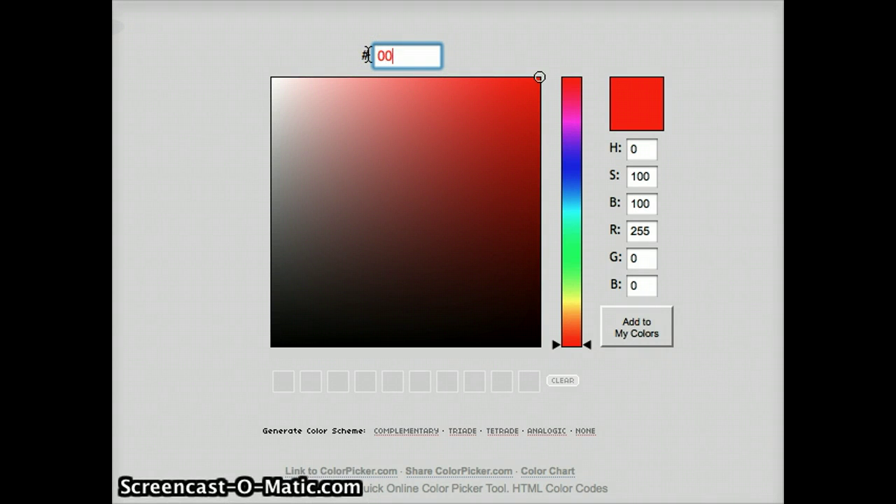
{"action": "type", "text": "FF"}
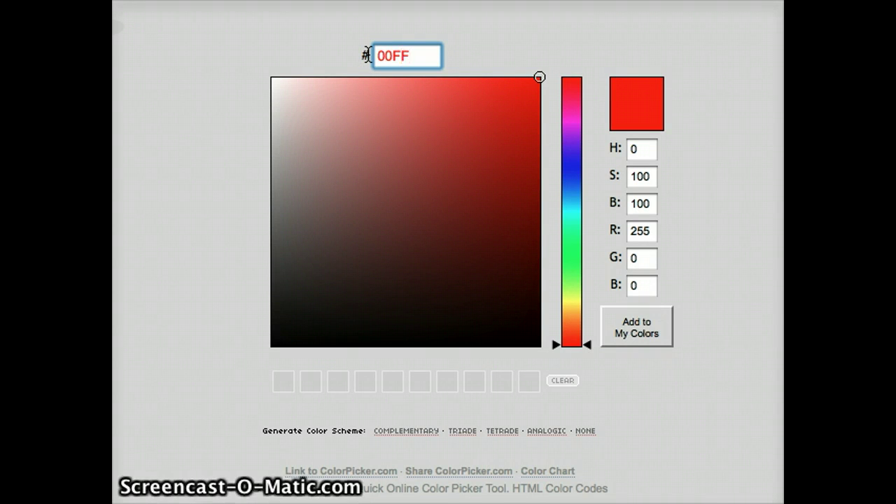
{"action": "type", "text": "00"}
{"action": "key", "text": "Return"}
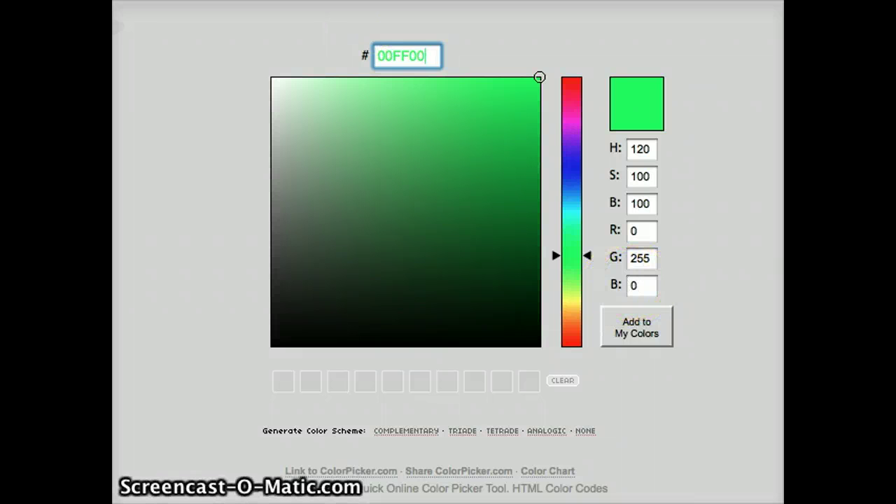
Replace the hex code with 0000FF to get pure blue.
{"action": "left_click_drag", "start_coordinate": [429, 54], "coordinate": [321, 51]}
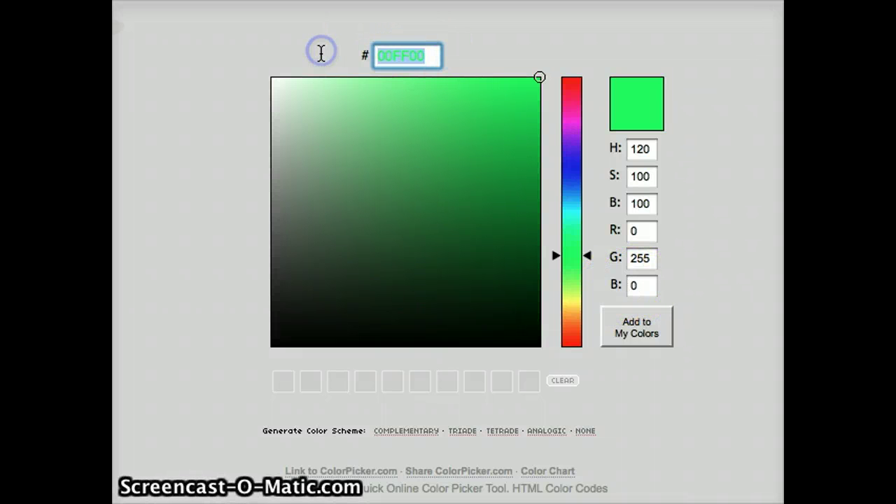
{"action": "type", "text": "00"}
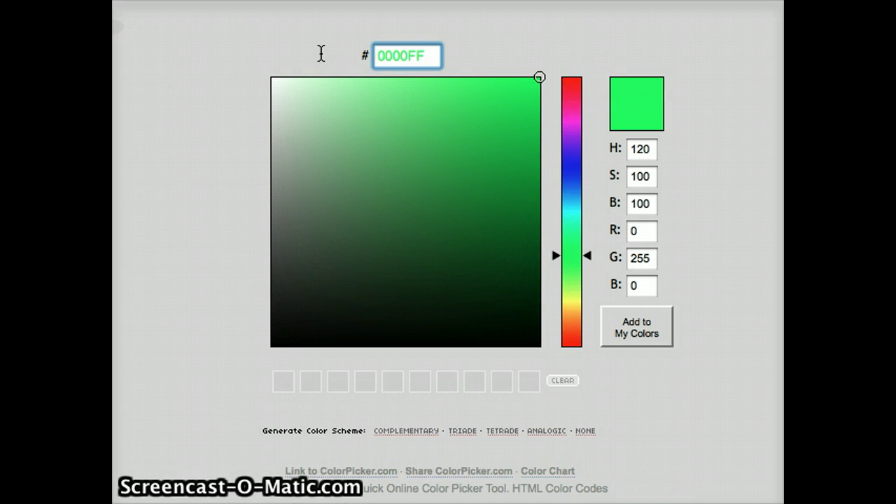
{"action": "type", "text": "00FF"}
{"action": "key", "text": "Return"}
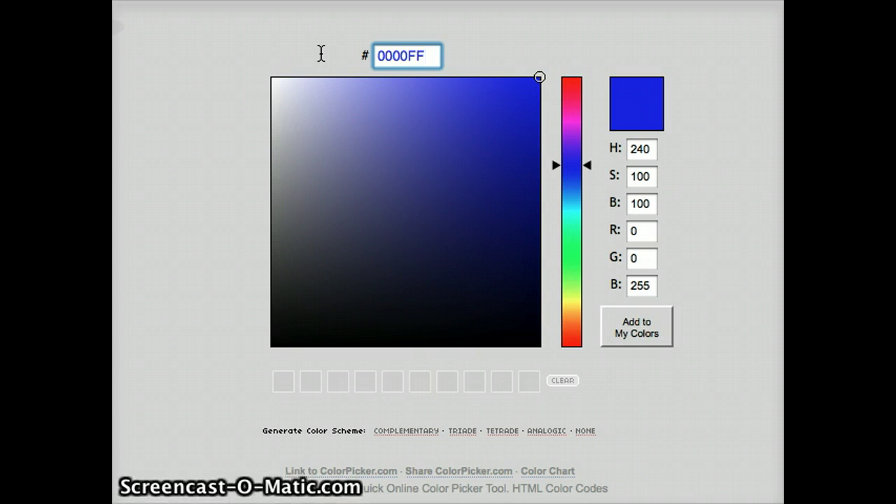
{"action": "left_click_drag", "start_coordinate": [420, 53], "coordinate": [377, 56]}
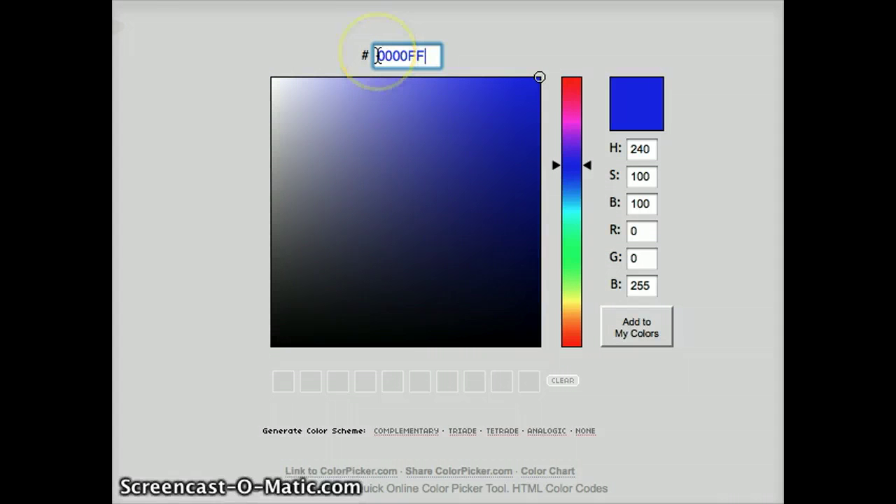
{"action": "left_click", "coordinate": [397, 54]}
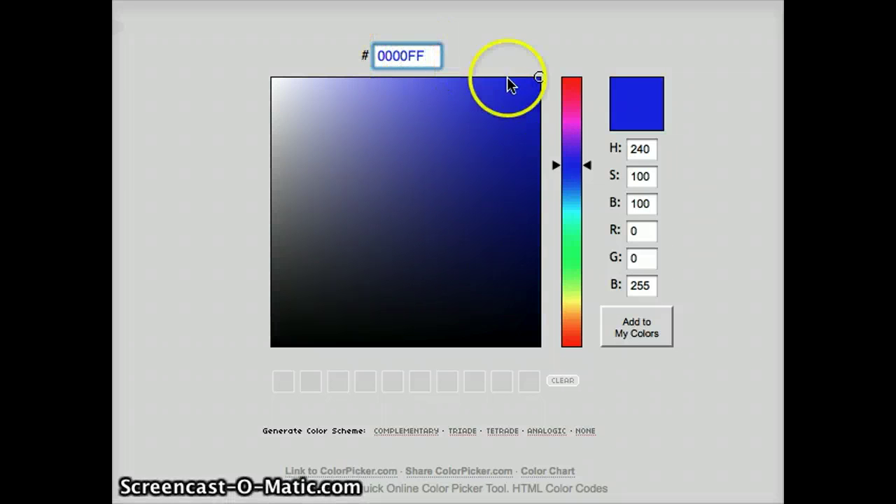
Darken the blue in the colour field to 121266 and add it to My Colors.
{"action": "mouse_move", "coordinate": [539, 78]}
{"action": "left_mouse_down"}
{"action": "mouse_move", "coordinate": [493, 131]}
{"action": "mouse_move", "coordinate": [498, 142]}
{"action": "left_mouse_up"}
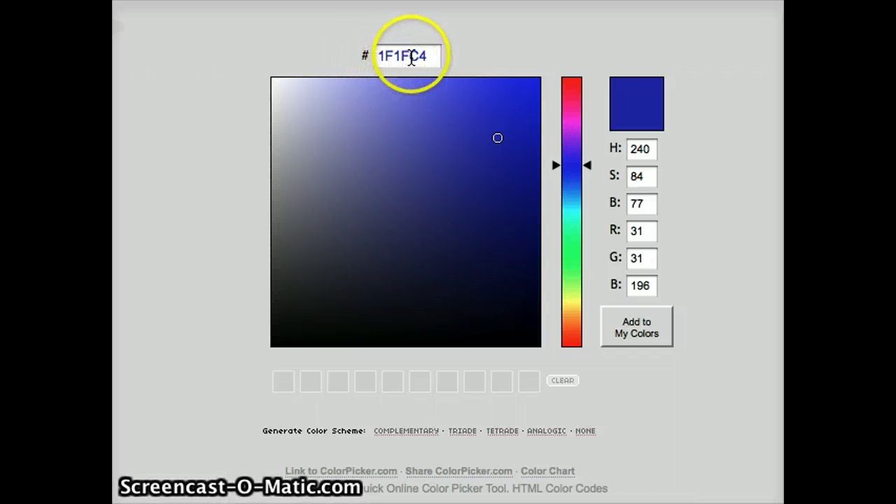
{"action": "left_click", "coordinate": [497, 143]}
{"action": "mouse_move", "coordinate": [489, 187]}
{"action": "left_mouse_down"}
{"action": "mouse_move", "coordinate": [496, 144]}
{"action": "mouse_move", "coordinate": [500, 220]}
{"action": "mouse_move", "coordinate": [492, 241]}
{"action": "left_mouse_up"}
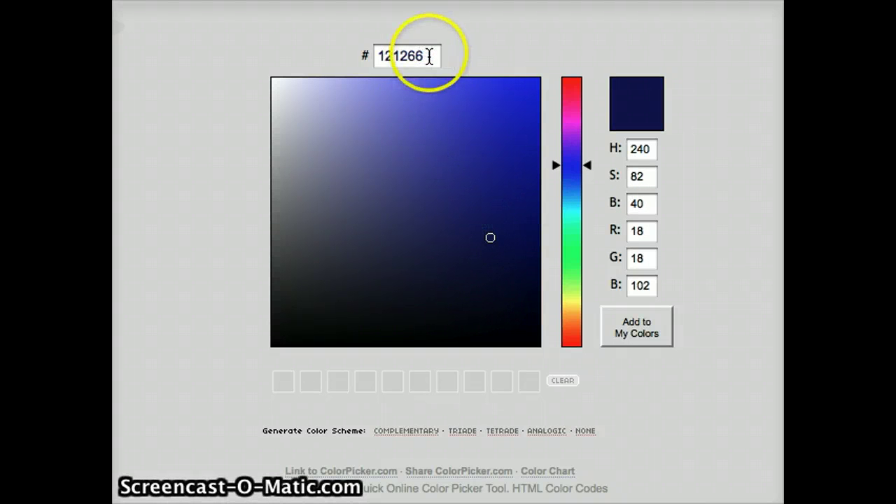
{"action": "left_click_drag", "start_coordinate": [364, 56], "coordinate": [377, 56]}
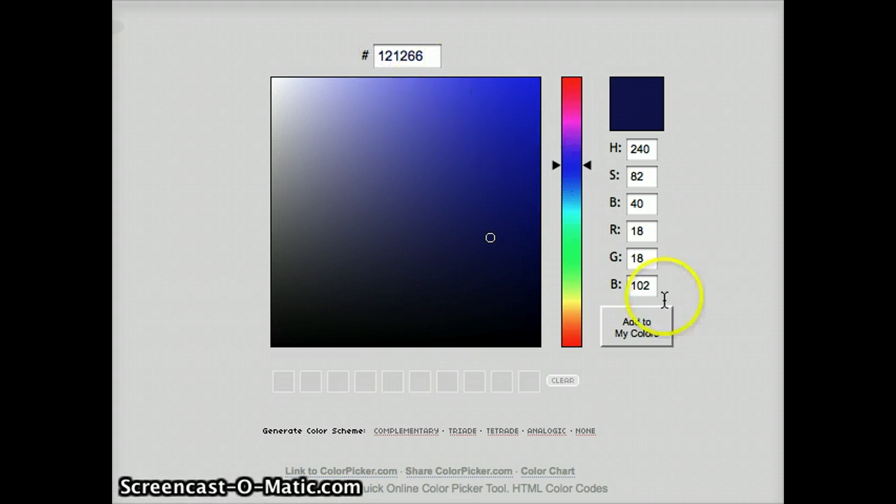
{"action": "left_click", "coordinate": [634, 330]}
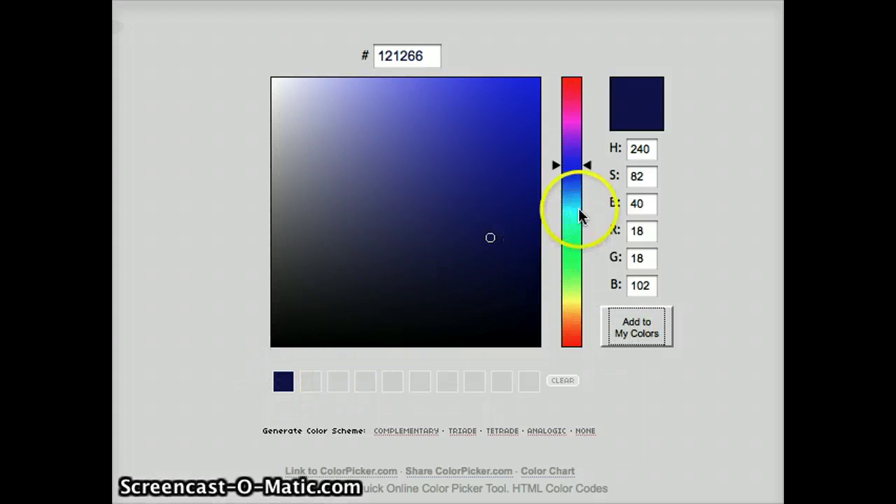
Shift the hue to green, pick the bright shade 5DEB26 and add it to My Colors.
{"action": "left_click", "coordinate": [587, 167]}
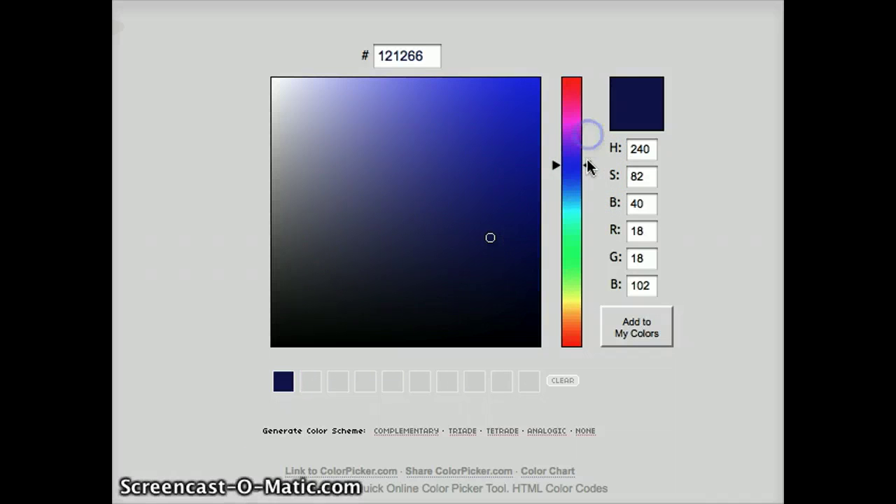
{"action": "mouse_move", "coordinate": [586, 166]}
{"action": "left_mouse_down"}
{"action": "mouse_move", "coordinate": [587, 138]}
{"action": "mouse_move", "coordinate": [579, 273]}
{"action": "mouse_move", "coordinate": [566, 271]}
{"action": "left_mouse_up"}
{"action": "left_click_drag", "start_coordinate": [491, 241], "coordinate": [495, 102]}
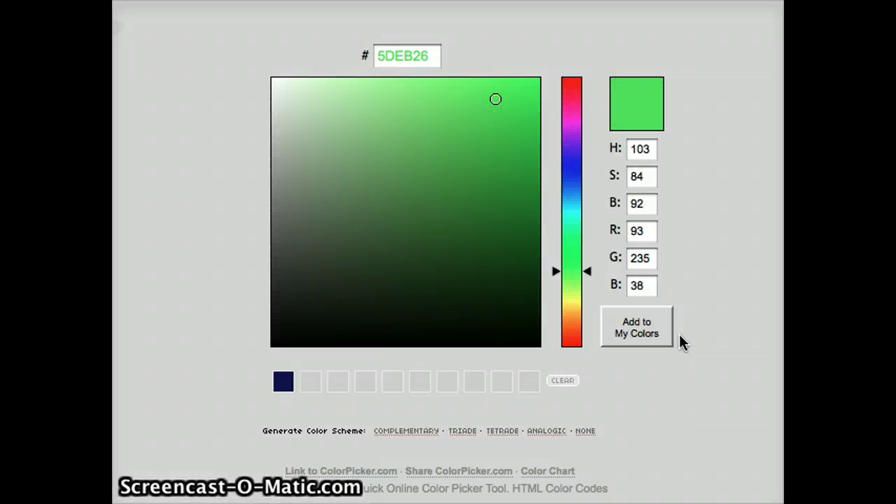
{"action": "left_click", "coordinate": [657, 332]}
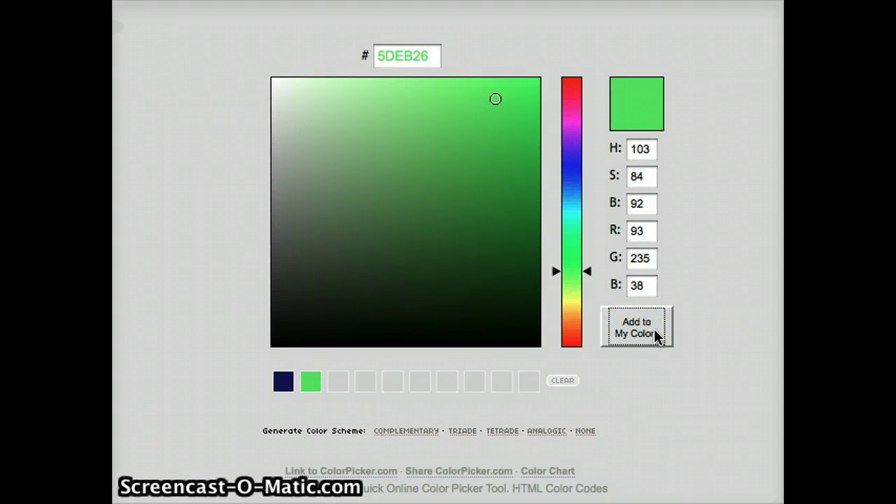
Choose the golden orange EBBD26 and the soft teal 63CFC2, adding each one to My Colors.
{"action": "left_click_drag", "start_coordinate": [588, 274], "coordinate": [587, 314]}
{"action": "left_click", "coordinate": [650, 333]}
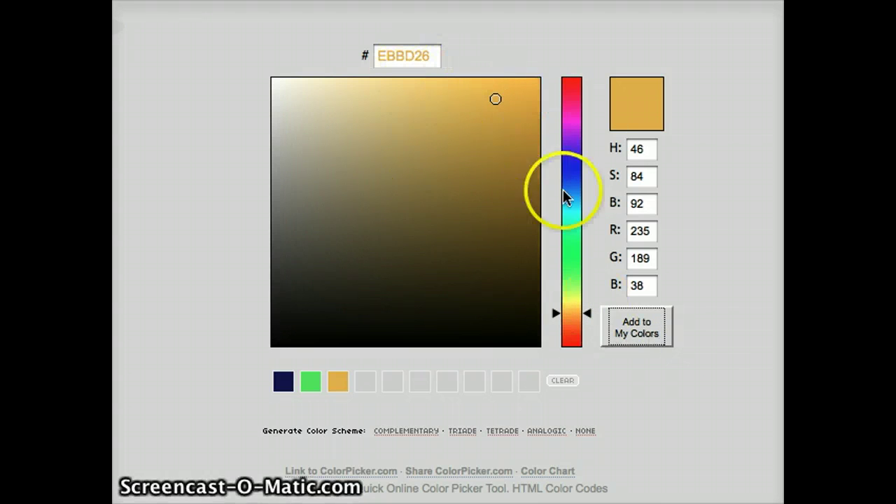
{"action": "left_click_drag", "start_coordinate": [589, 312], "coordinate": [587, 218]}
{"action": "left_click_drag", "start_coordinate": [498, 110], "coordinate": [410, 128]}
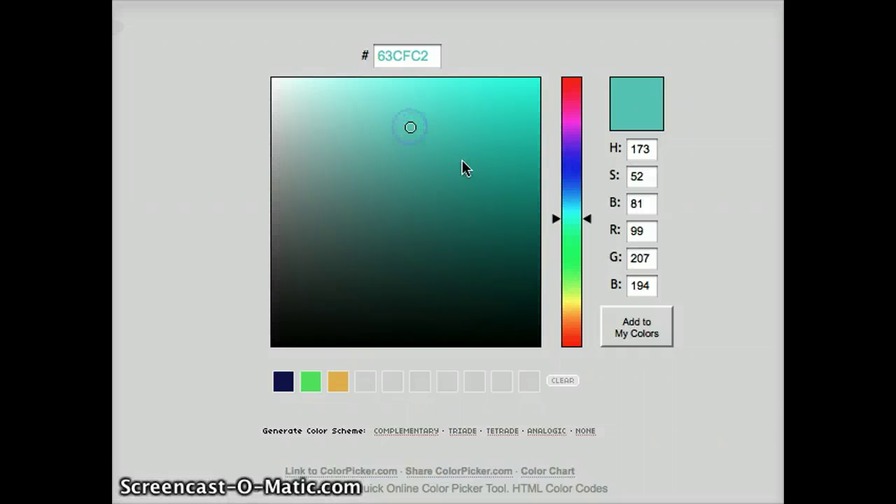
{"action": "left_click", "coordinate": [655, 333]}
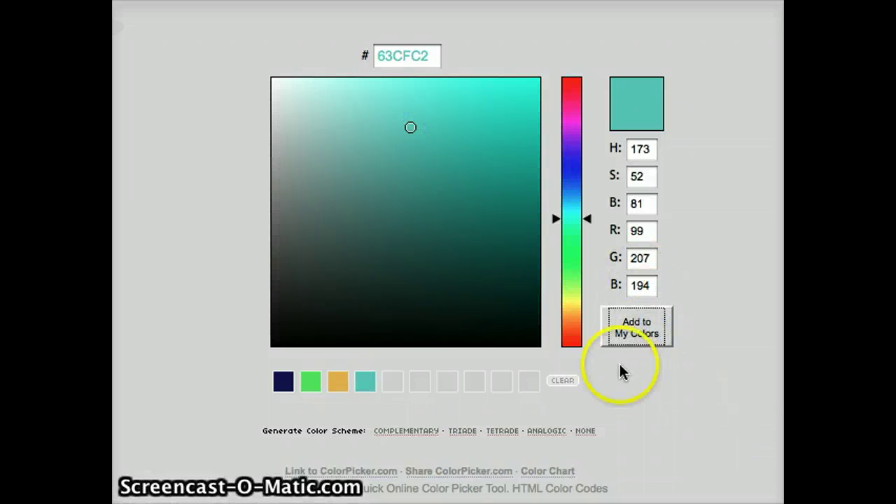
Recall the saved orange and green swatches in turn and highlight the hex code of the green one.
{"action": "left_click", "coordinate": [337, 389]}
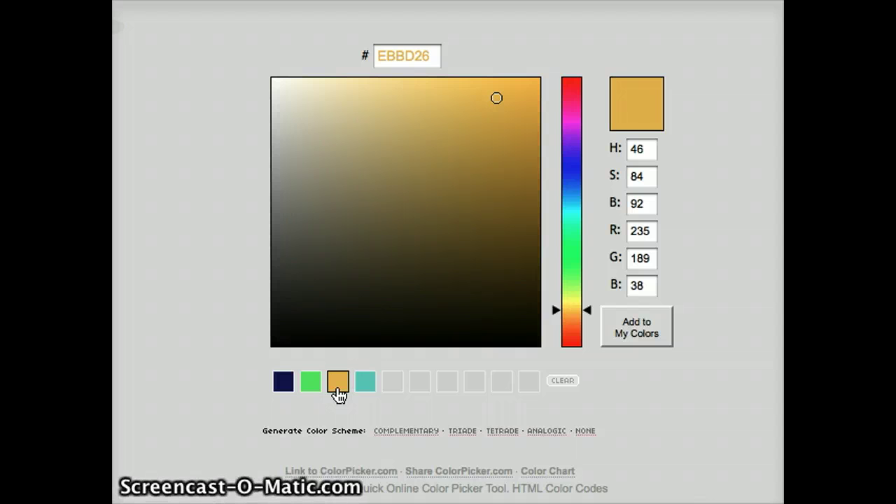
{"action": "left_click", "coordinate": [311, 386]}
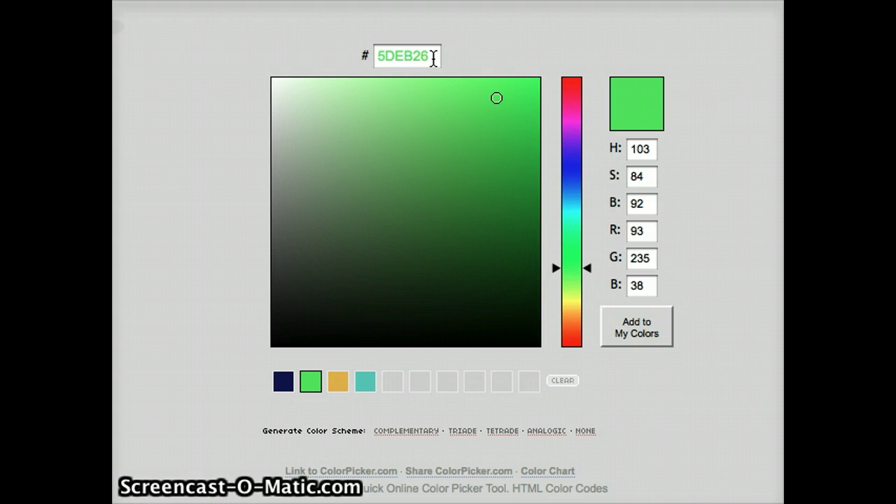
{"action": "left_click_drag", "start_coordinate": [389, 57], "coordinate": [429, 56]}
{"action": "left_click_drag", "start_coordinate": [364, 56], "coordinate": [429, 61]}
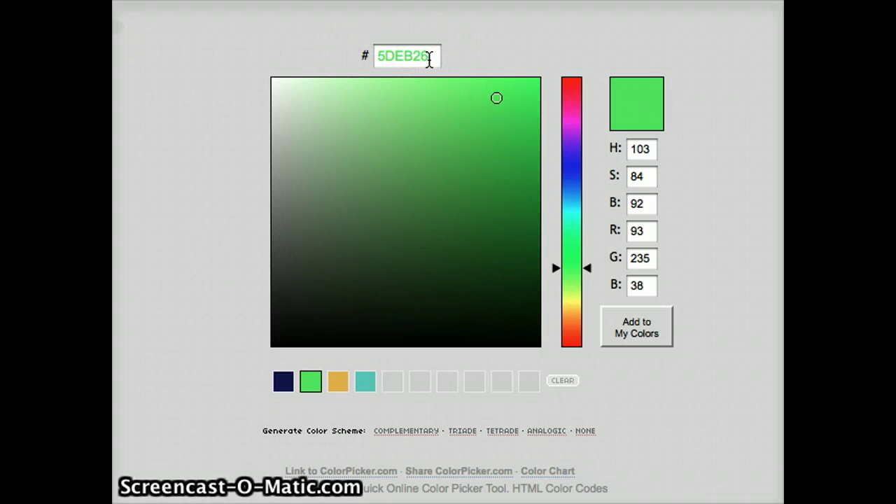